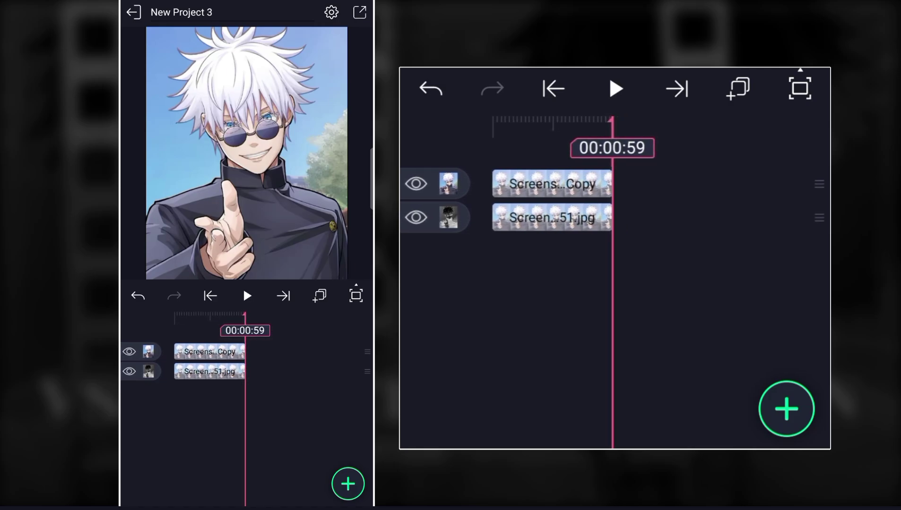
pyautogui.hscroll(-5, 612, 204)
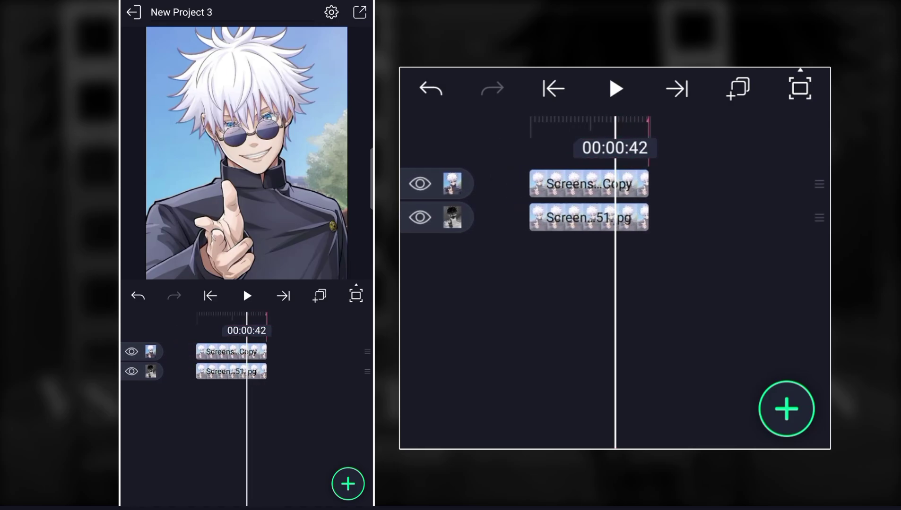
pyautogui.hscroll(-5, 598, 200)
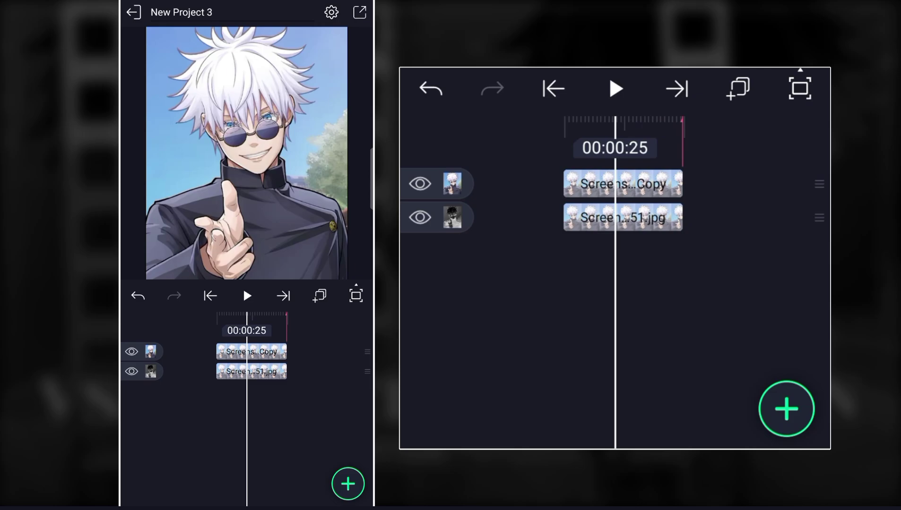
pyautogui.hscroll(3, 599, 200)
pyautogui.hscroll(1, 605, 200)
pyautogui.hscroll(-2, 606, 200)
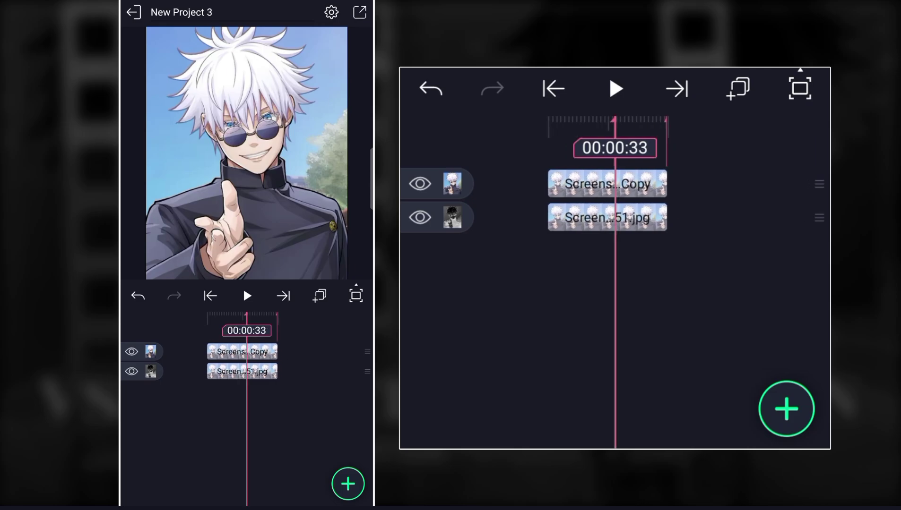
# Add the green-screen film-strip video from Media as a new top layer
pyautogui.click(553, 88)
pyautogui.click(786, 410)
pyautogui.click(512, 186)
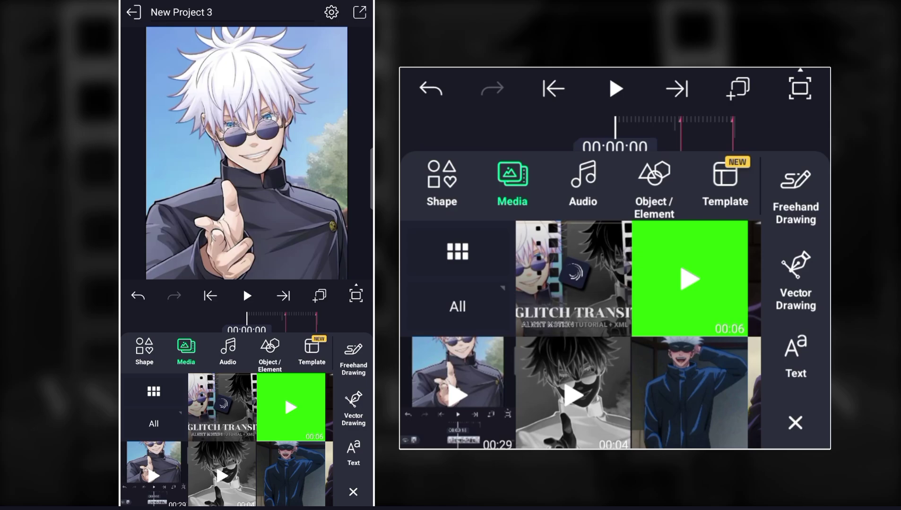
pyautogui.hscroll(2, 581, 334)
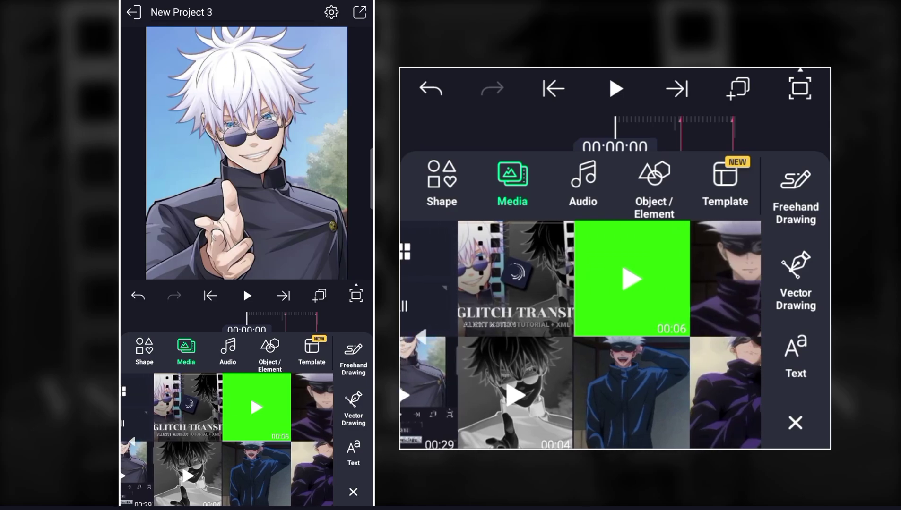
pyautogui.click(631, 279)
pyautogui.moveTo(634, 316); pyautogui.dragTo(586, 316)
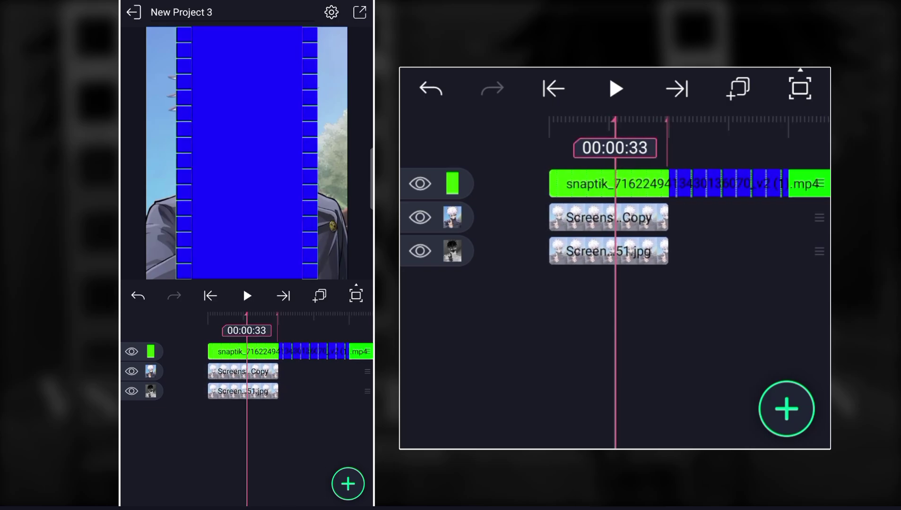
# Mute the film-strip clip with volume 0 and pinch it wider to fill the frame
pyautogui.click(612, 183)
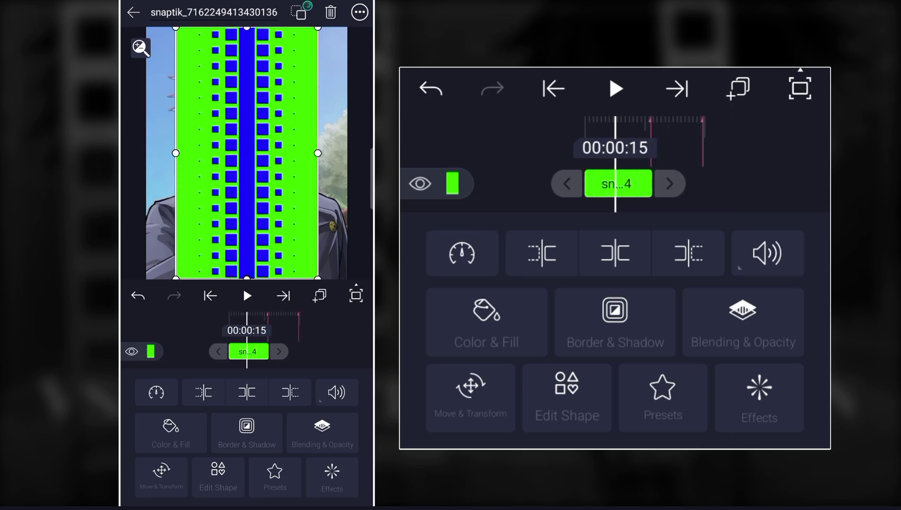
pyautogui.moveTo(647, 184); pyautogui.dragTo(603, 184)
pyautogui.click(767, 253)
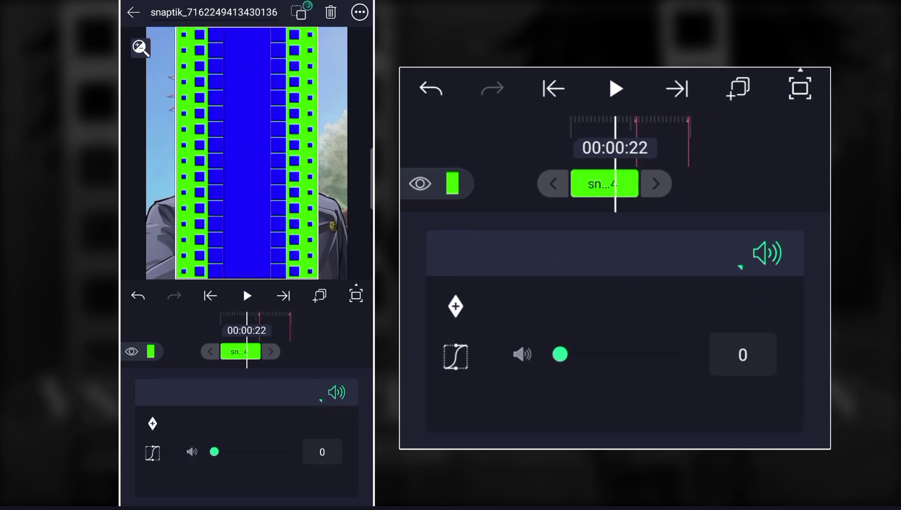
pyautogui.moveTo(175, 150); pyautogui.dragTo(147, 152)
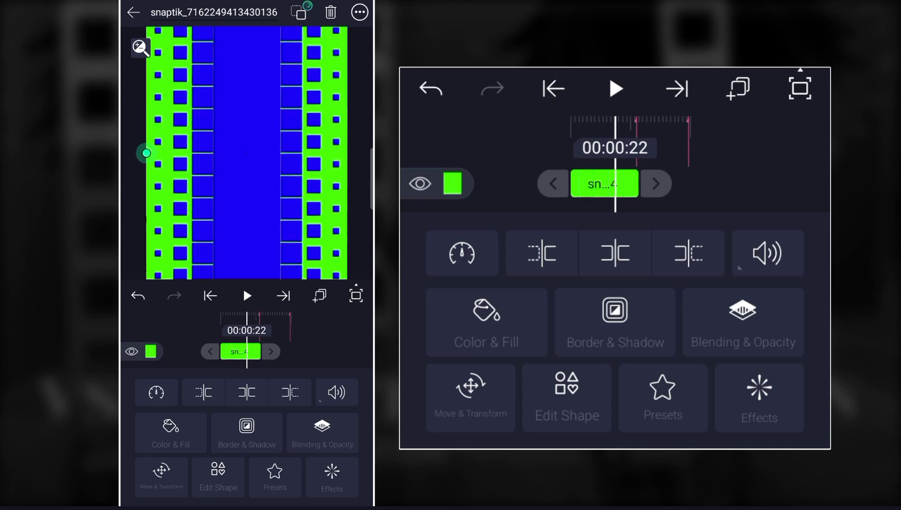
# Apply a Chroma Key effect to the film-strip clip with blue as the key colour
pyautogui.click(332, 478)
pyautogui.click(268, 384)
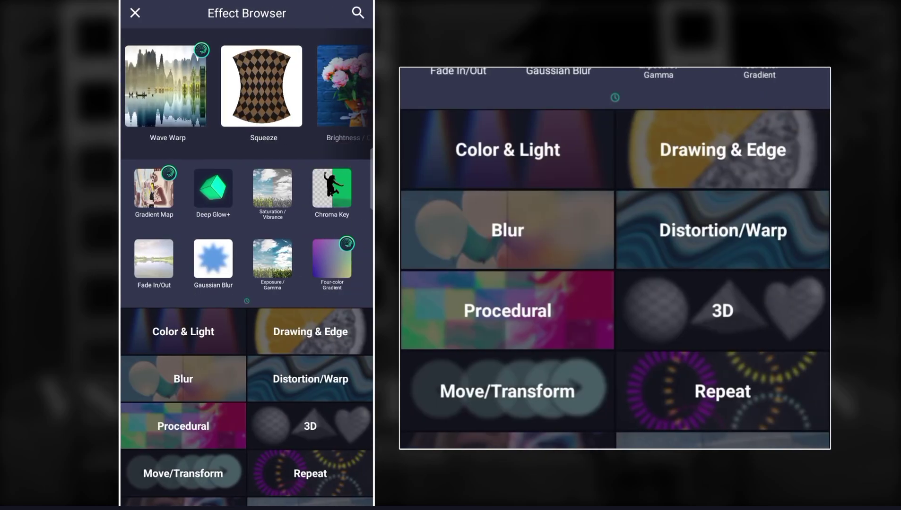
pyautogui.click(331, 188)
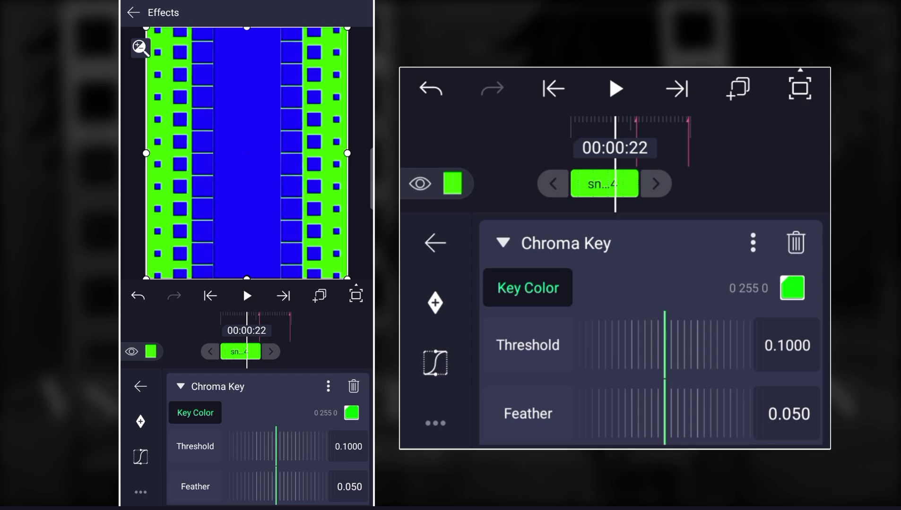
pyautogui.click(351, 413)
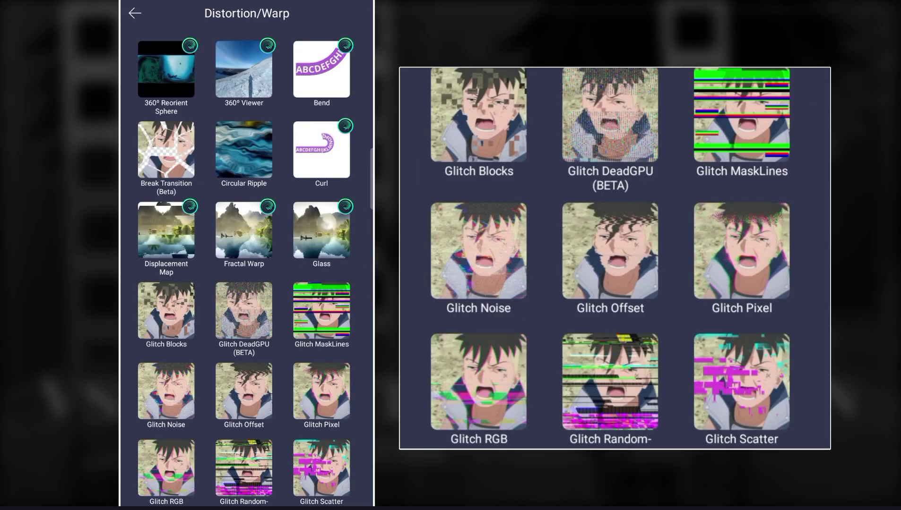
pyautogui.scroll(-5, 247, 281)
pyautogui.scroll(-5, 246, 281)
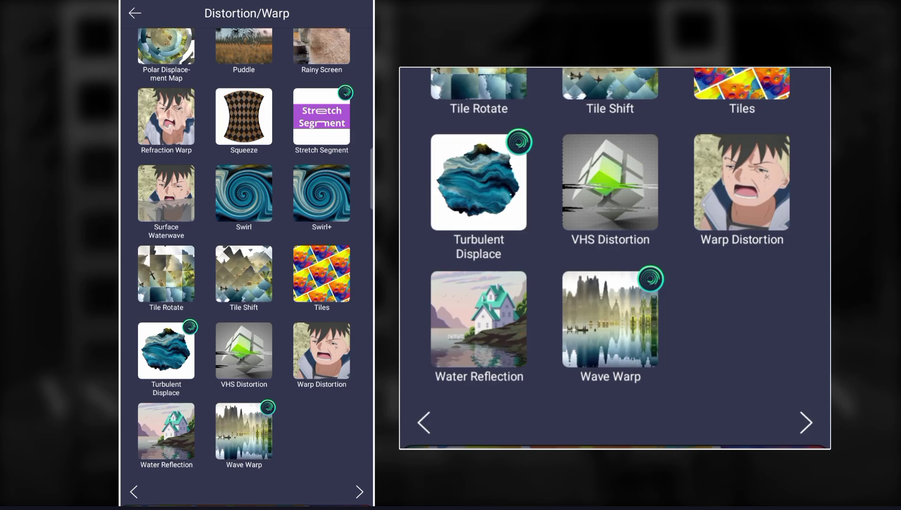
# Add the Tiles distortion effect to Group 1 and play back the transition
pyautogui.click(317, 24)
pyautogui.click(191, 485)
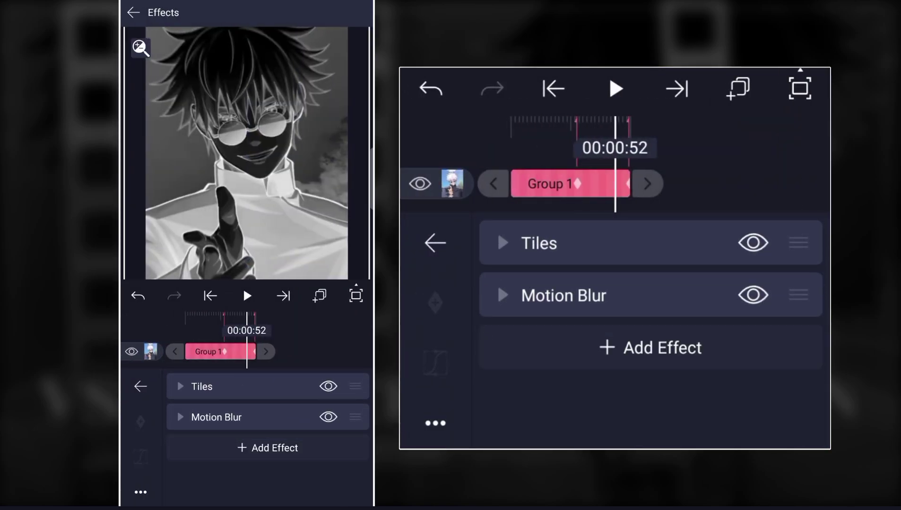
pyautogui.click(247, 296)
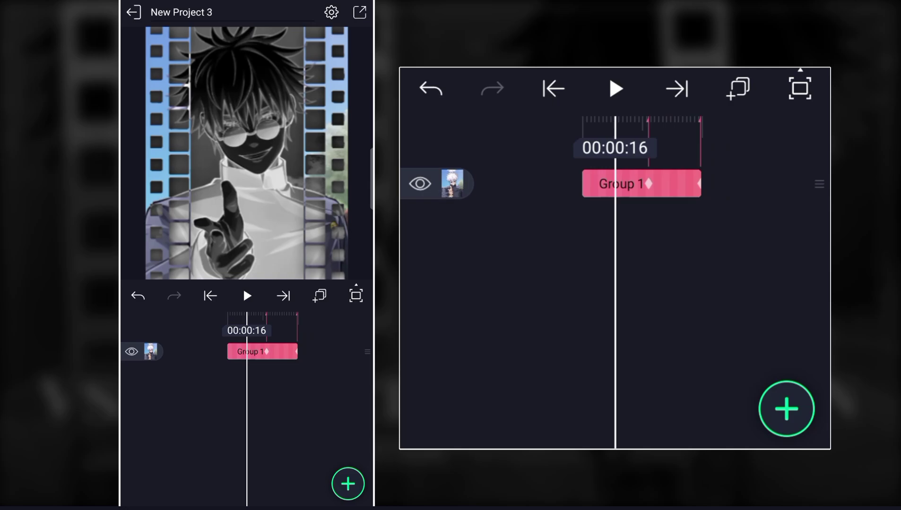
# Add scale keyframes to Group 1, with a larger scale earlier in the clip
pyautogui.click(261, 352)
pyautogui.click(246, 496)
pyautogui.click(352, 457)
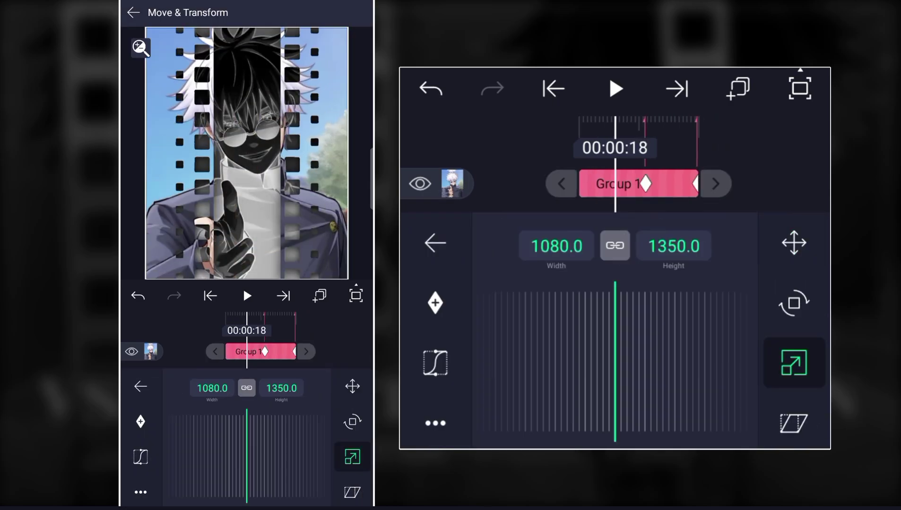
pyautogui.moveTo(282, 351)
pyautogui.mouseDown()
pyautogui.moveTo(232, 351)
pyautogui.moveTo(282, 352)
pyautogui.mouseUp()
pyautogui.click(140, 422)
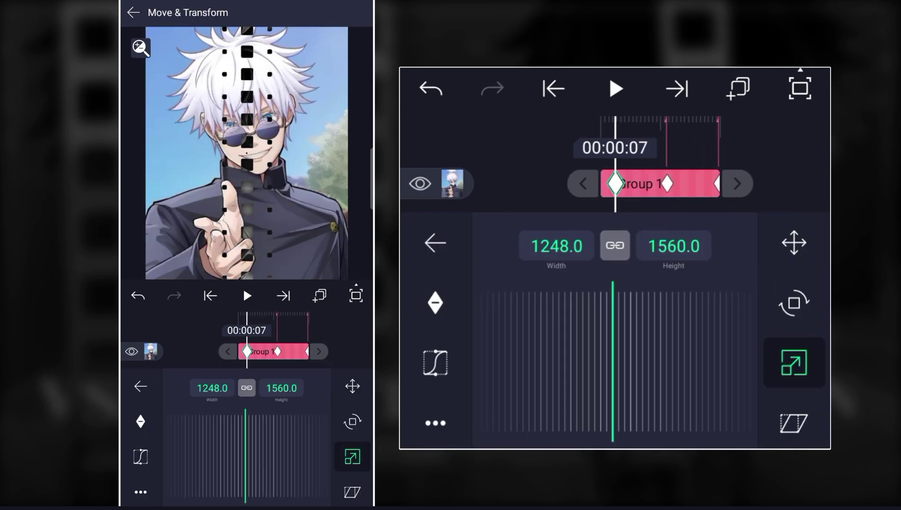
pyautogui.moveTo(295, 457)
pyautogui.mouseDown()
pyautogui.moveTo(197, 457)
pyautogui.moveTo(263, 457)
pyautogui.moveTo(242, 457)
pyautogui.mouseUp()
# Reshape the scale keyframe's easing curve into an ease-out
pyautogui.moveTo(669, 183); pyautogui.dragTo(577, 184)
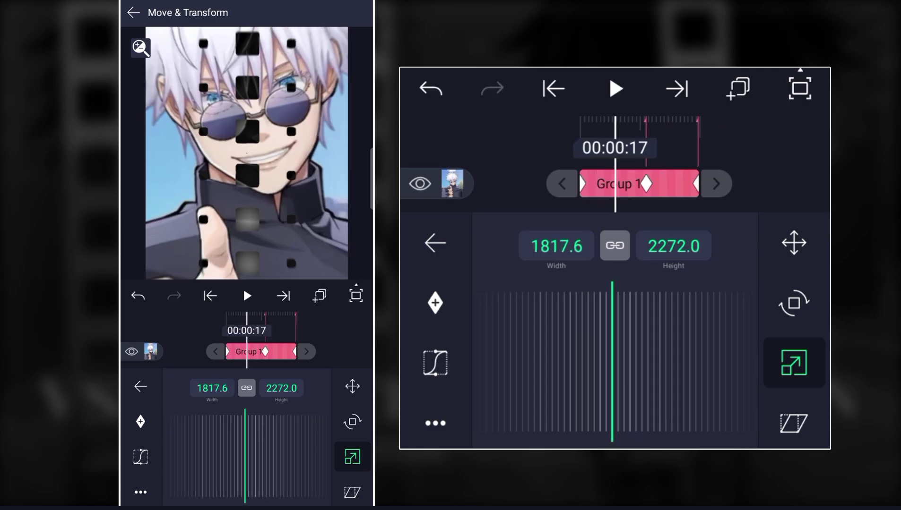
pyautogui.click(435, 302)
pyautogui.moveTo(623, 321); pyautogui.dragTo(489, 239)
pyautogui.click(431, 88)
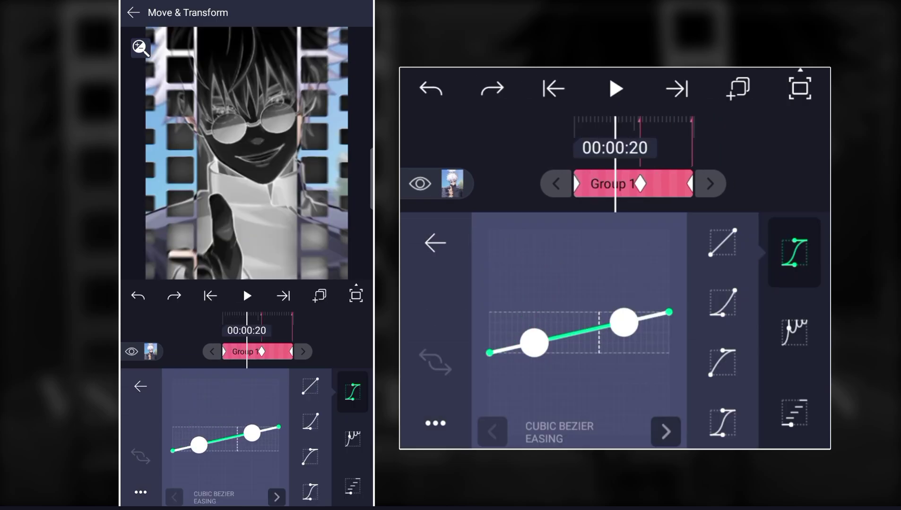
pyautogui.click(434, 424)
pyautogui.click(577, 317)
pyautogui.moveTo(533, 363); pyautogui.dragTo(489, 343)
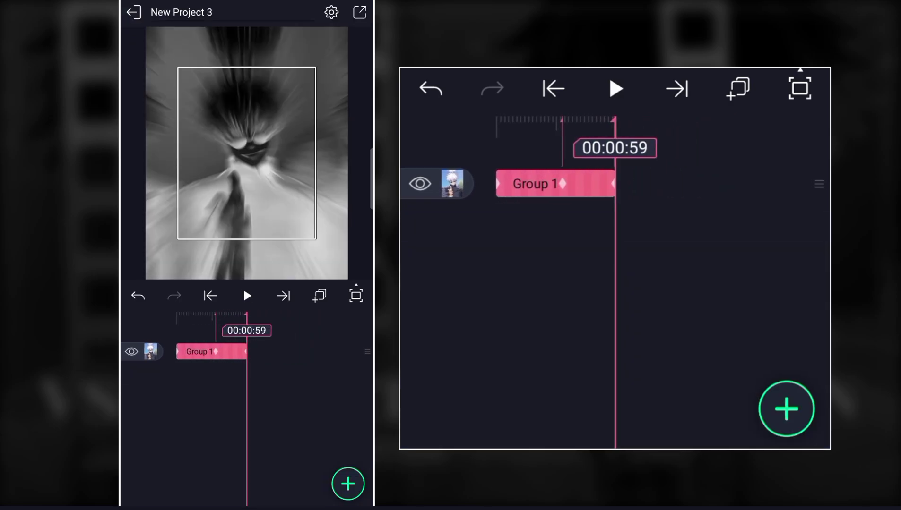
# Select Group 1 and open its layer options menu to duplicate it
pyautogui.click(535, 184)
pyautogui.click(360, 12)
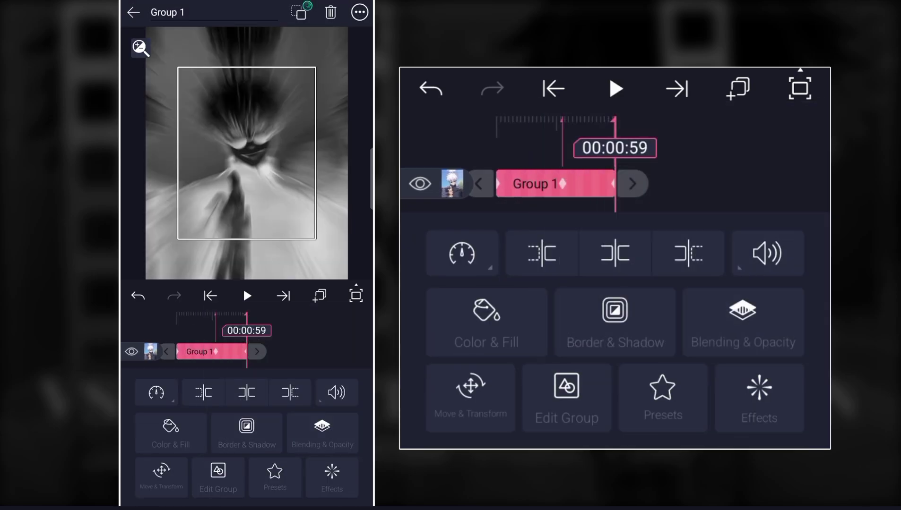